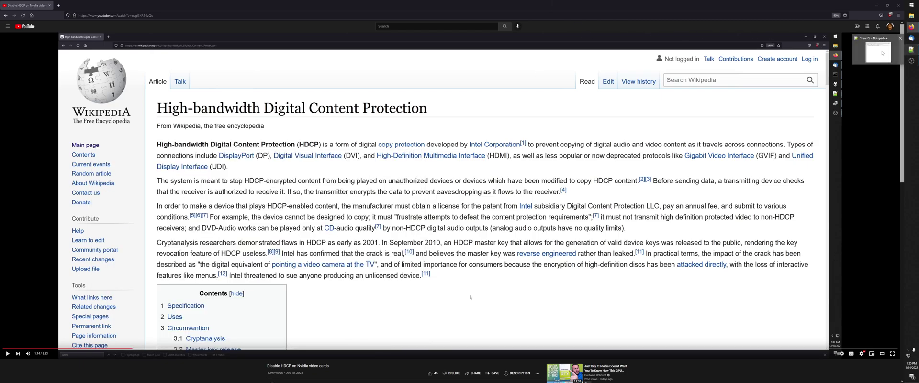
# Step: Trim line 3 of the registry note to just RMHdcpKeyglobZero, dropping the dword data and quote
pyautogui.click(913, 51)
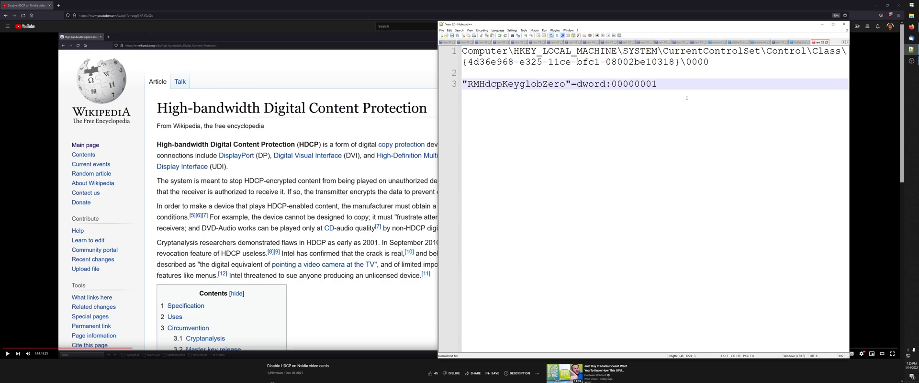
pyautogui.hotkey('shift', 'End')
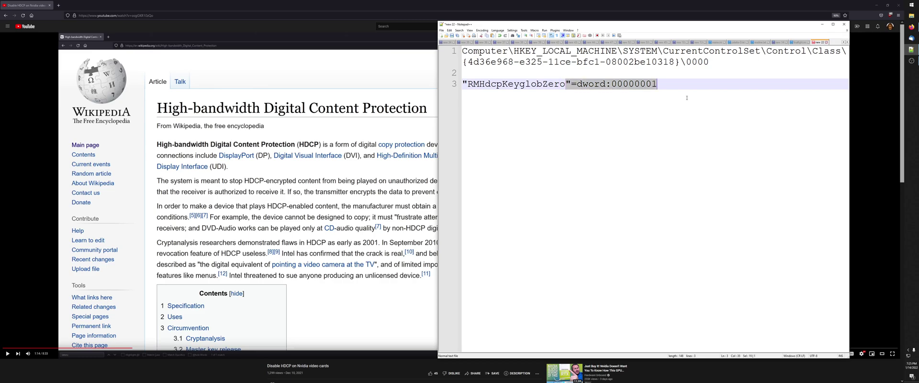
pyautogui.press('Delete')
pyautogui.press('Home')
pyautogui.press('Delete')
pyautogui.press('Up')
pyautogui.press('Up')
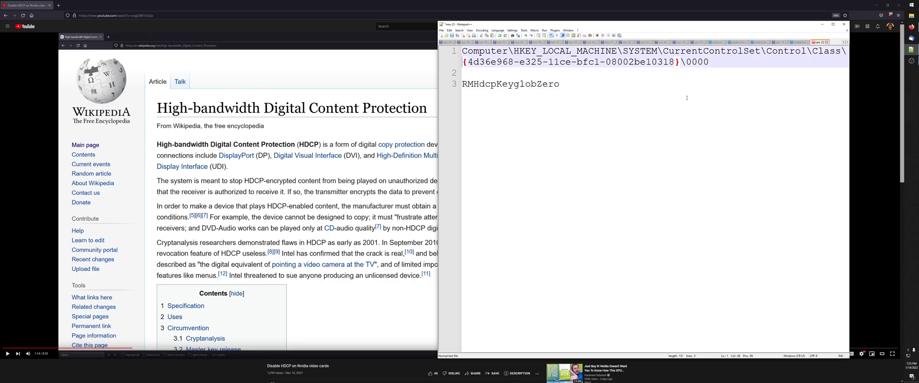
# Step: Select the full registry path on line 1 of the note
pyautogui.press('End')
pyautogui.hotkey('shift', 'Home')
pyautogui.hotkey('shift', 'Home')
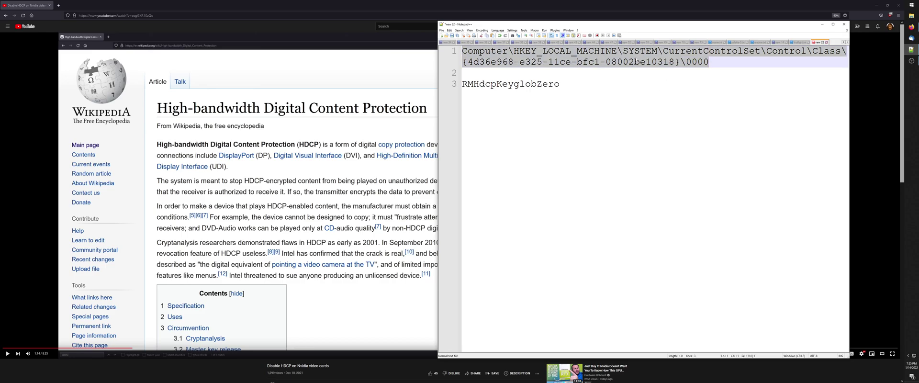
pyautogui.moveTo(710, 62); pyautogui.dragTo(456, 51)
pyautogui.moveTo(711, 62); pyautogui.dragTo(459, 46)
pyautogui.hotkey('ctrl', 'c')
pyautogui.click(558, 75)
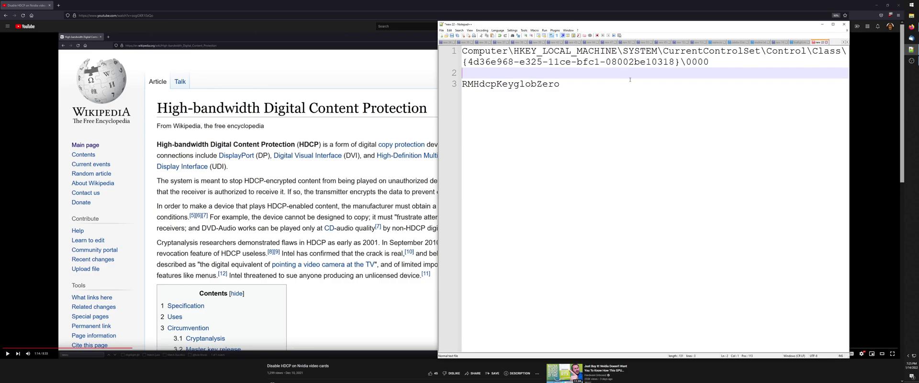
# Step: Search the Start menu for 'rege' to find Registry Editor
pyautogui.click(912, 5)
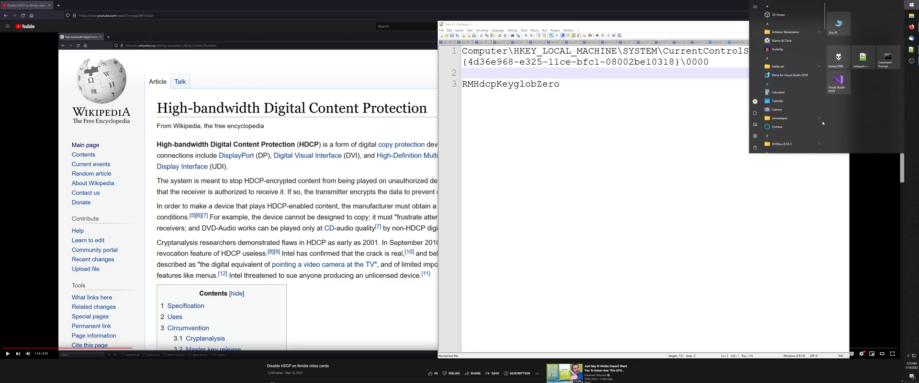
pyautogui.write('rege')
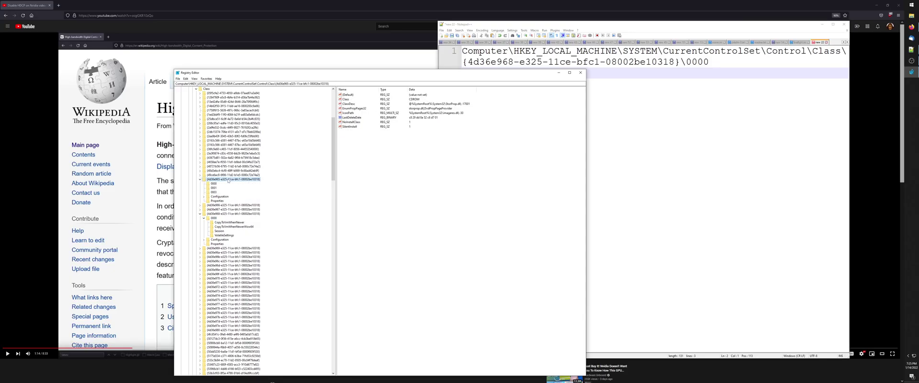
# Step: Move Registry Editor aside and open the 0000 subkey of the first class GUID key
pyautogui.moveTo(245, 70); pyautogui.dragTo(418, 63)
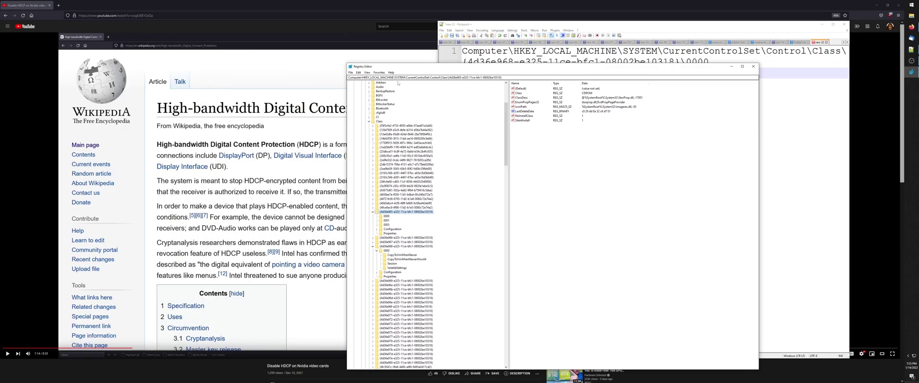
pyautogui.click(501, 78)
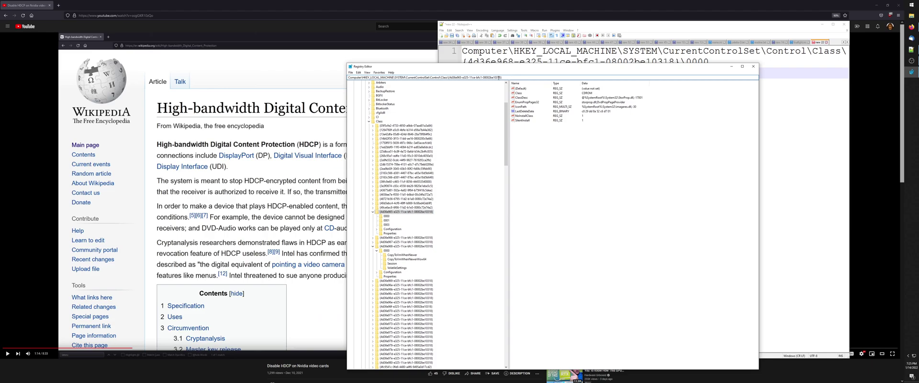
pyautogui.moveTo(500, 77); pyautogui.dragTo(425, 77)
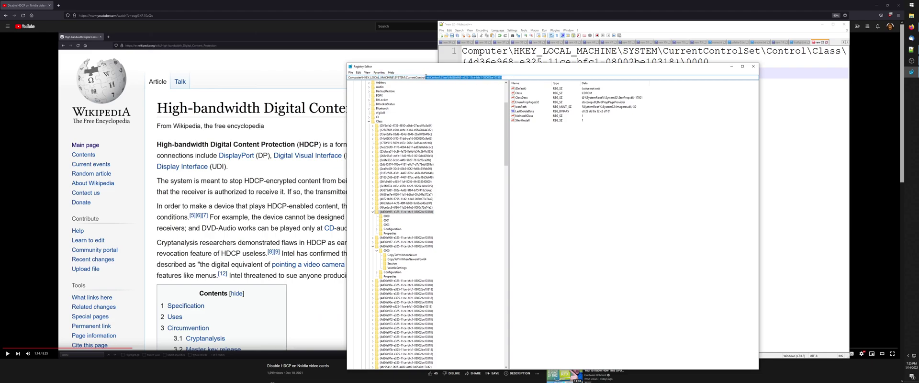
pyautogui.click(373, 126)
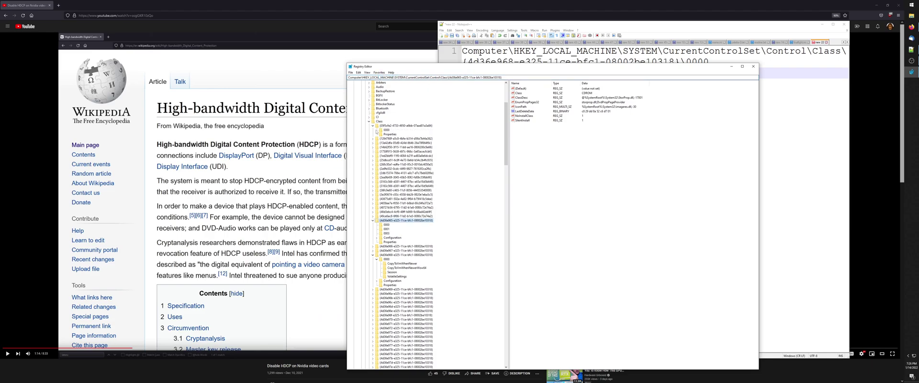
pyautogui.click(387, 130)
# Step: Replace the address bar path with the pasted display adapter path ending in \0000
pyautogui.click(508, 77)
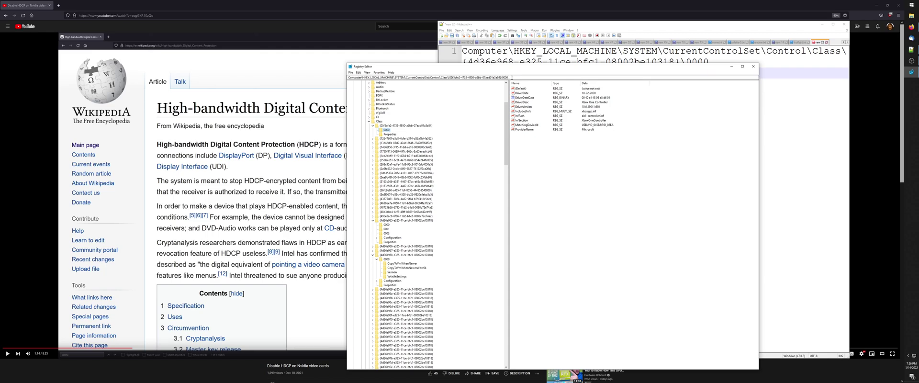
pyautogui.moveTo(509, 77); pyautogui.dragTo(335, 77)
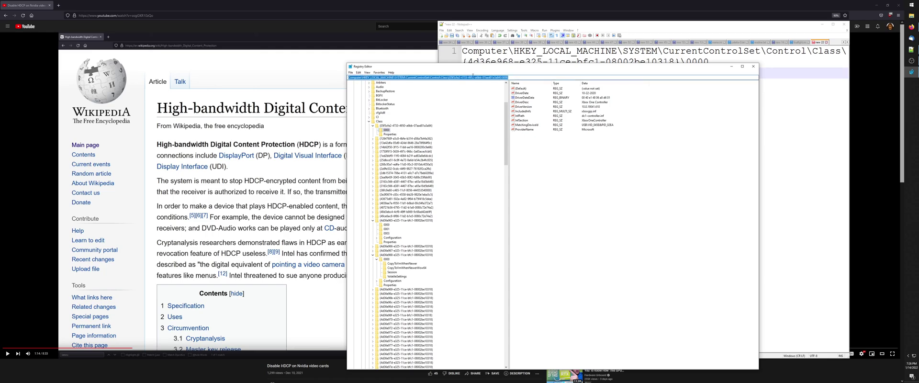
pyautogui.click(463, 78)
pyautogui.moveTo(509, 77); pyautogui.dragTo(370, 78)
pyautogui.moveTo(518, 77); pyautogui.dragTo(341, 77)
pyautogui.rightClick(457, 76)
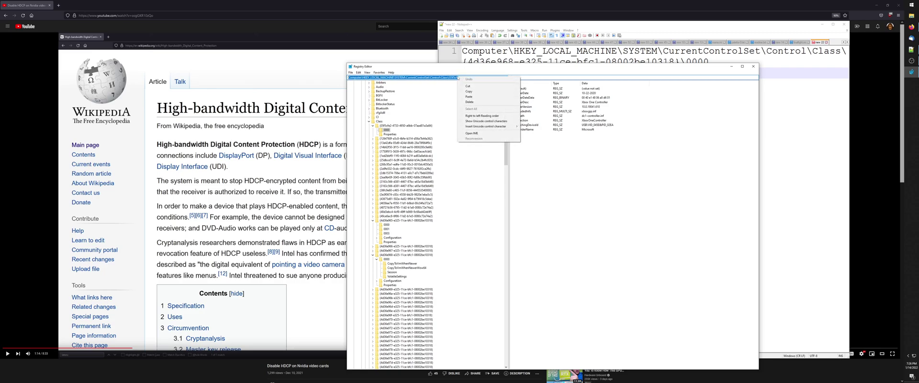
pyautogui.click(449, 68)
pyautogui.hotkey('ctrl', 'v')
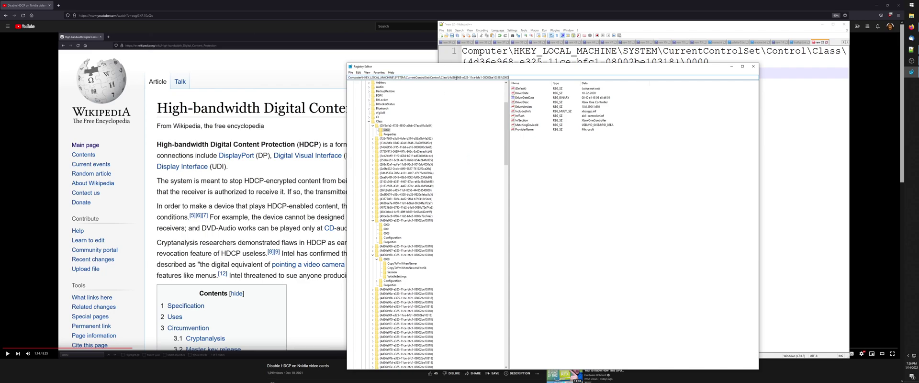
pyautogui.moveTo(499, 70); pyautogui.dragTo(517, 85)
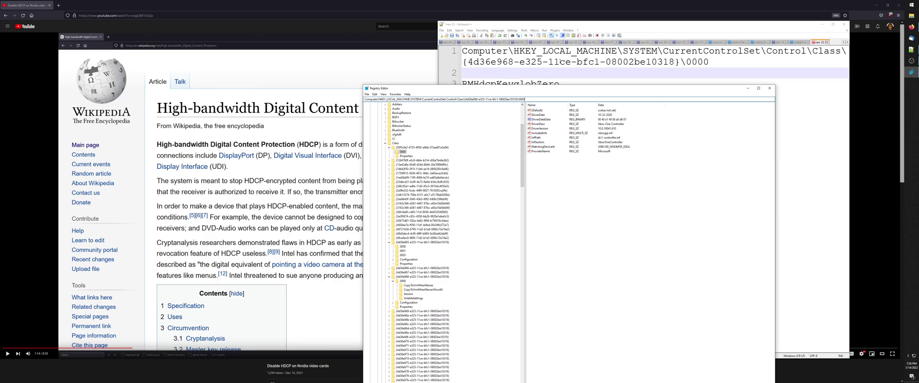
# Step: Jump to the pasted 0000 display adapter key and move the window up and left
pyautogui.press('Return')
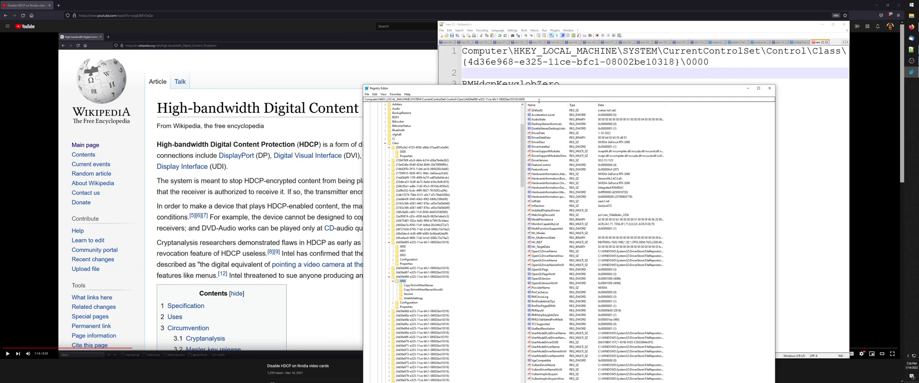
pyautogui.moveTo(539, 88); pyautogui.dragTo(329, 27)
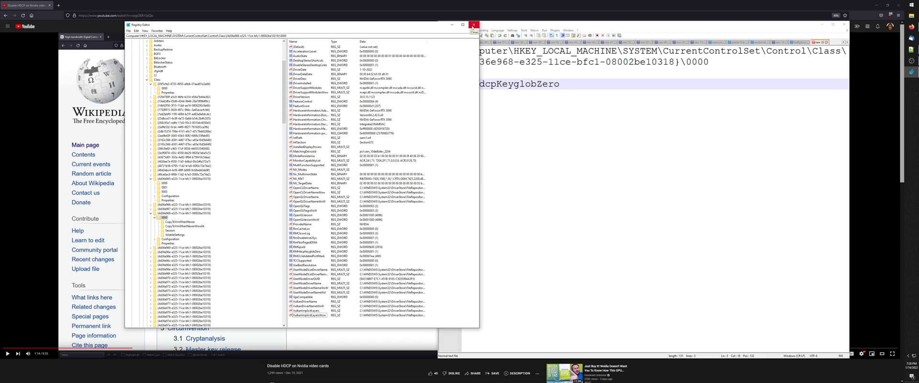
# Step: Close Registry Editor to return to the Notepad++ registry notes
pyautogui.click(473, 25)
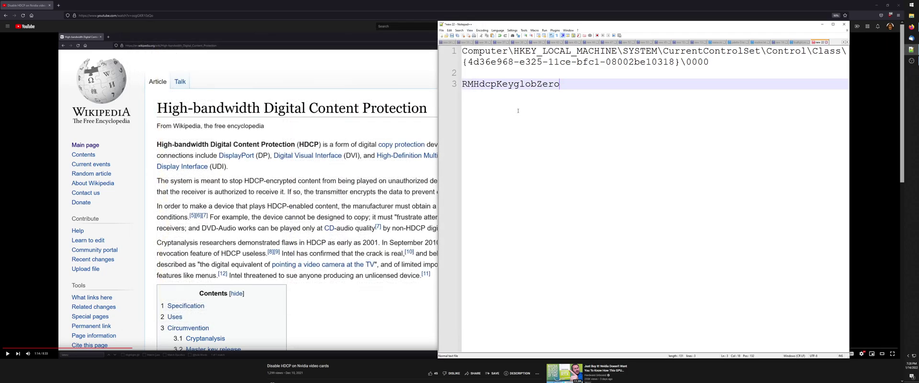